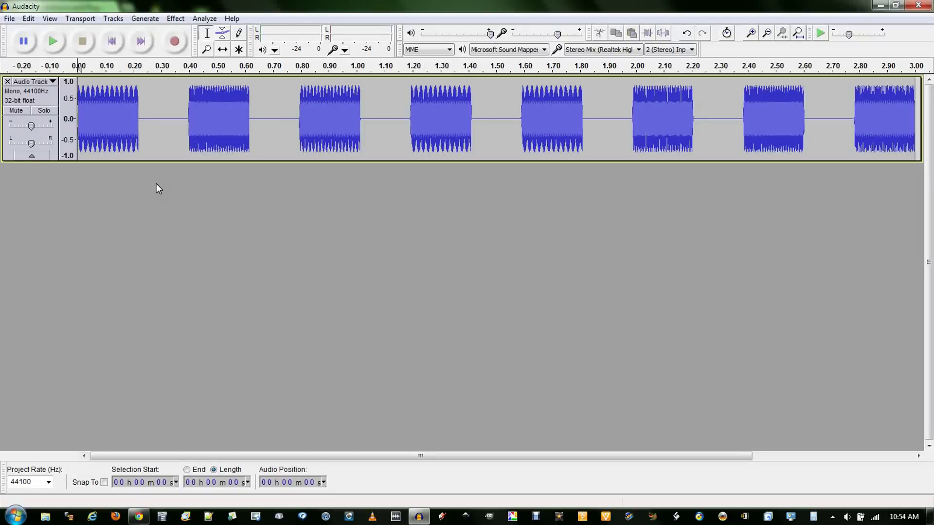
# Step: Export the tone track as an MP3 named 'sample', accepting the track metadata
pyautogui.click(10, 20)
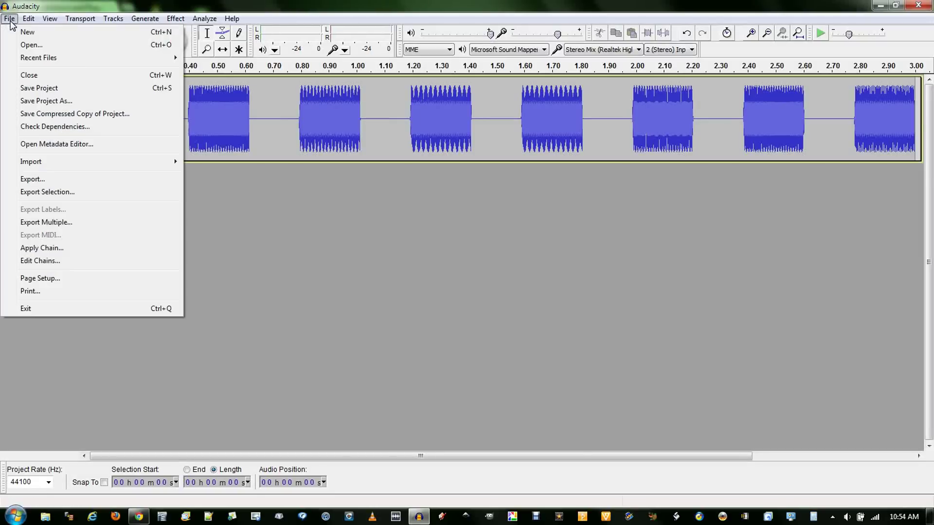
pyautogui.click(73, 181)
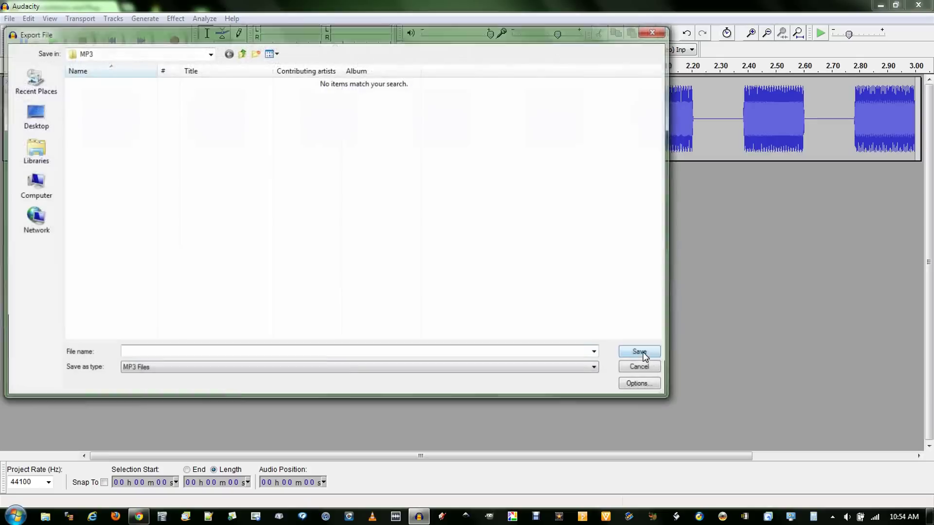
pyautogui.write('sample')
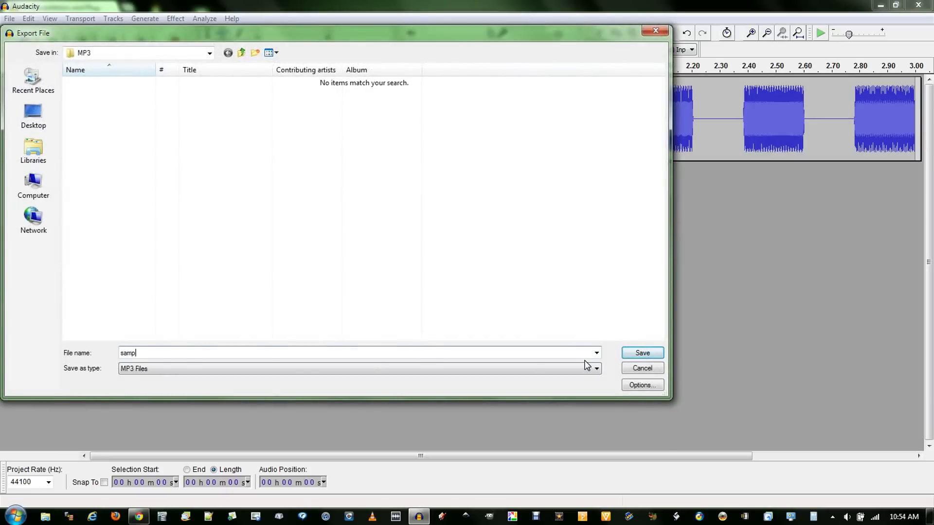
pyautogui.click(483, 369)
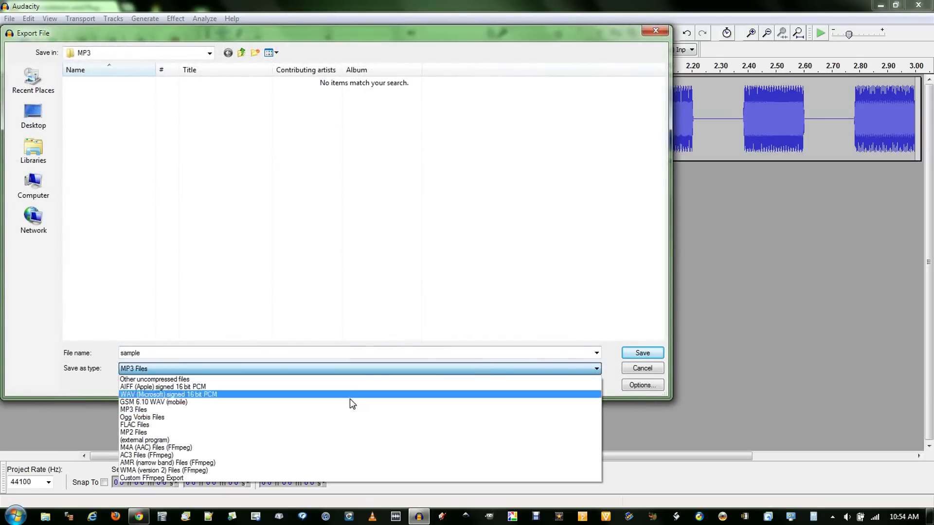
pyautogui.click(652, 355)
pyautogui.click(649, 354)
pyautogui.click(531, 329)
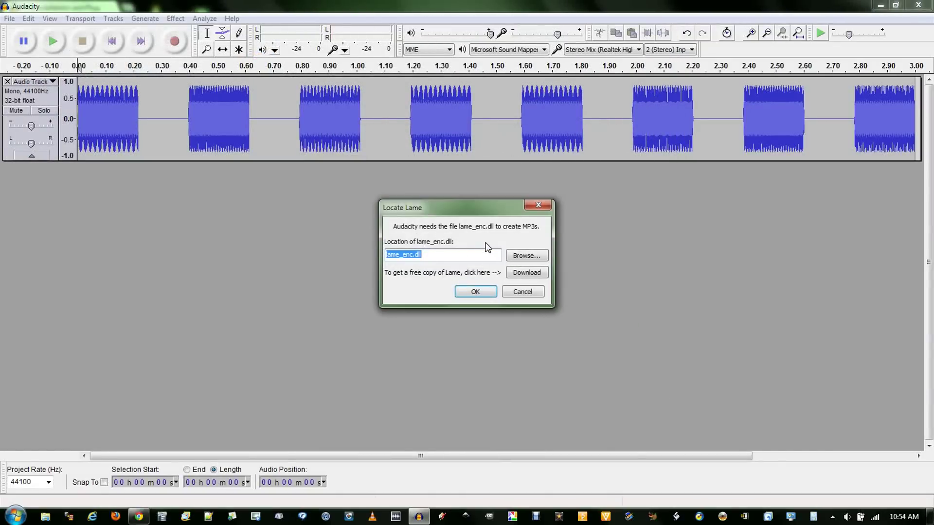
# Step: Cancel locating the LAME library, dismiss the missing-library error, and quit Audacity
pyautogui.click(519, 291)
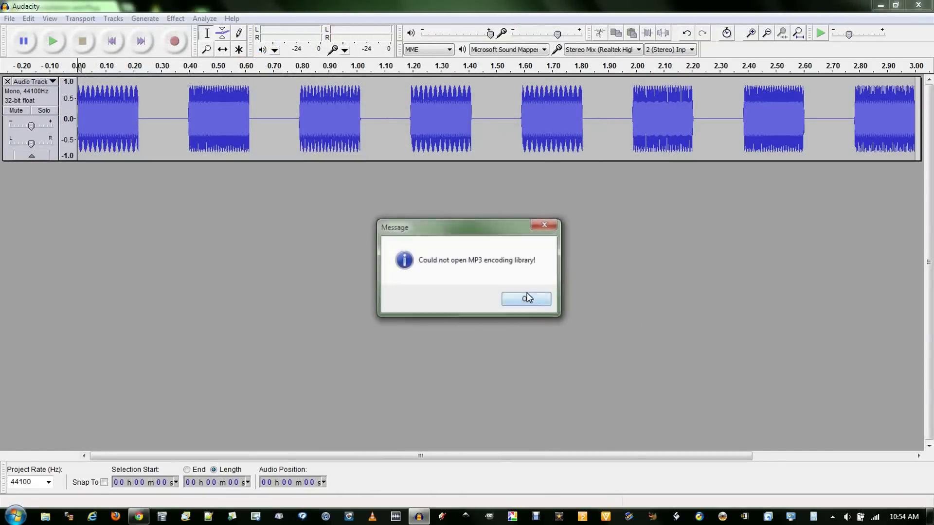
pyautogui.click(525, 301)
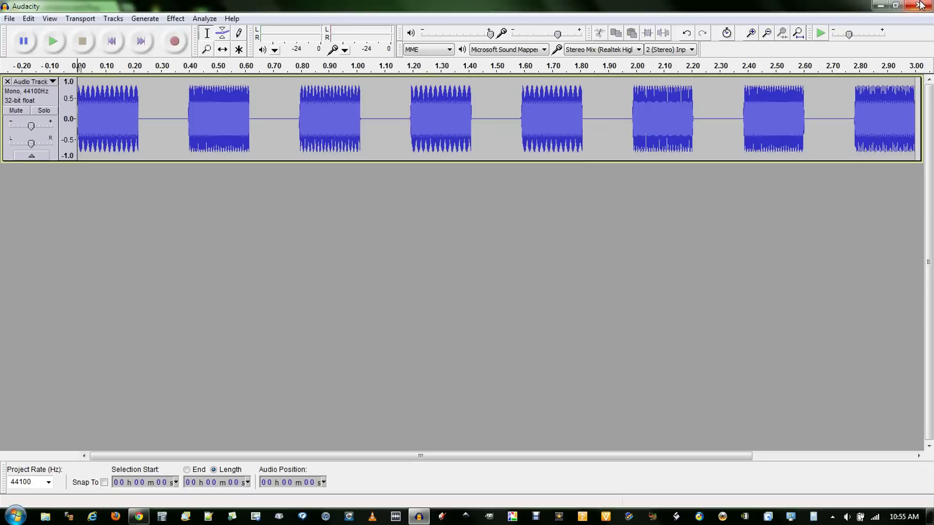
pyautogui.hotkey('ctrl', 'w')
# Step: Quit Audacity without saving and follow the FAQ's Windows 'download page' link to the LAME site
pyautogui.click(467, 300)
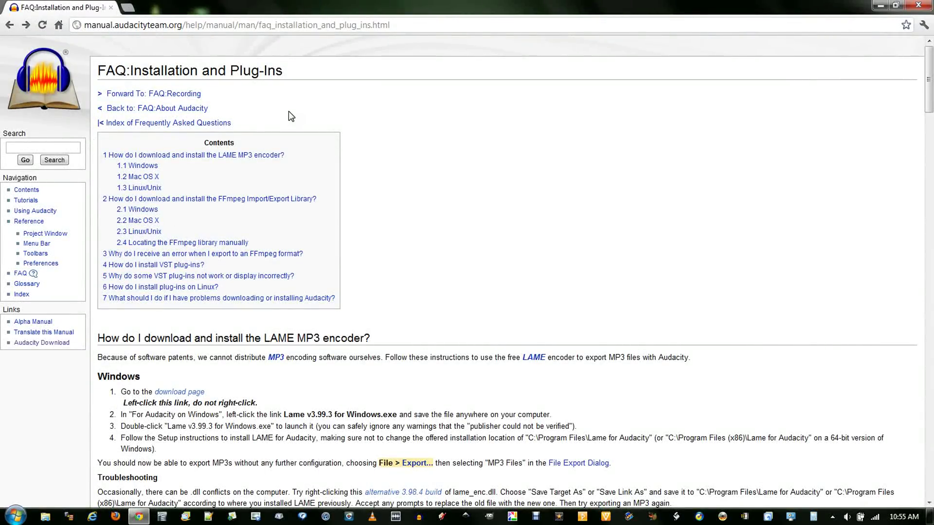
pyautogui.scroll(-2, 347, 118)
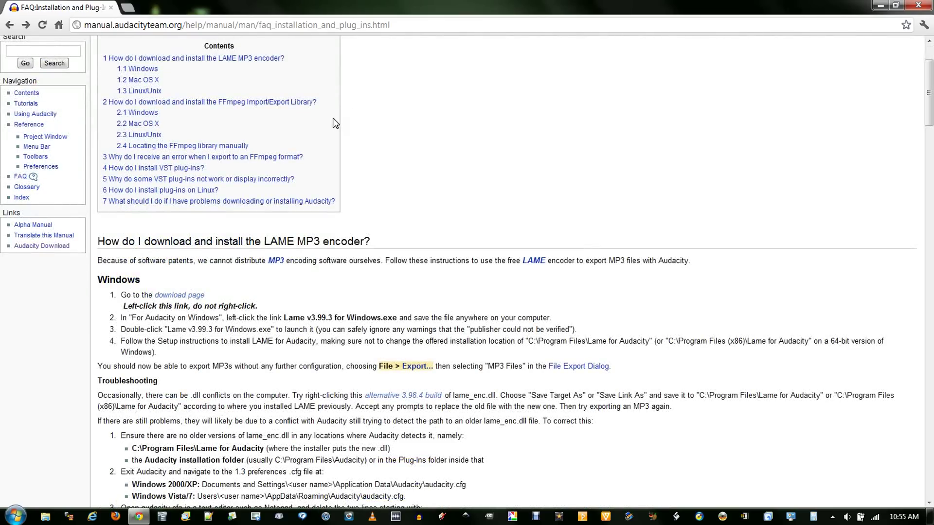
pyautogui.scroll(-2, 325, 128)
pyautogui.click(187, 198)
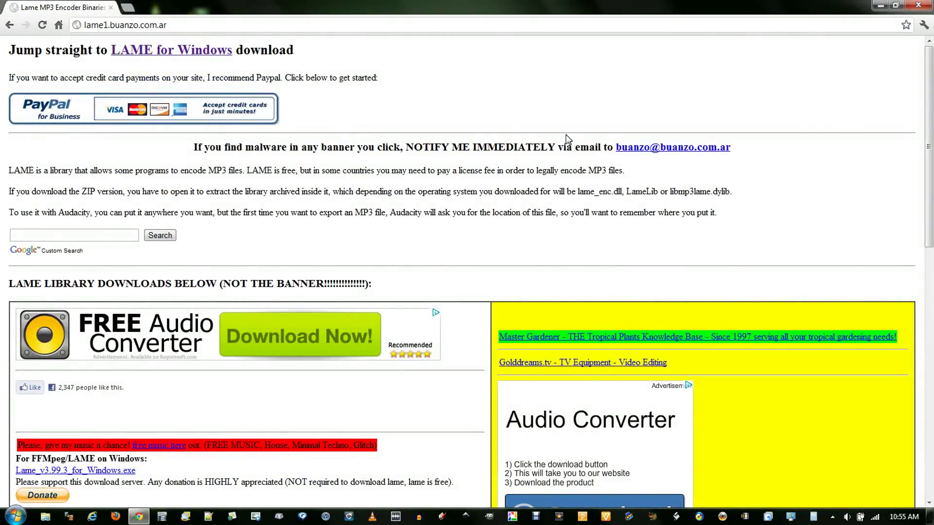
# Step: Download and save Lame_v3.99.3_for_Windows.exe from the LAME site
pyautogui.scroll(-6, 300, 211)
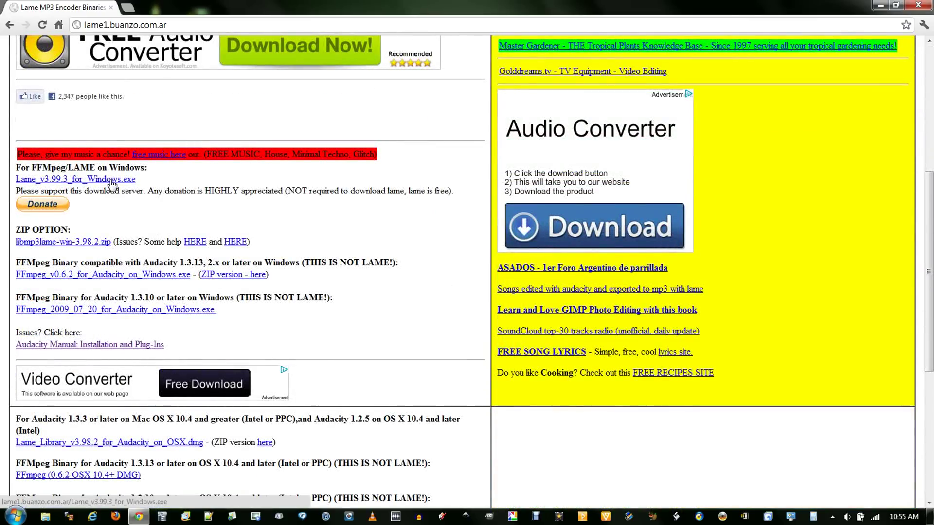
pyautogui.scroll(-2, 111, 184)
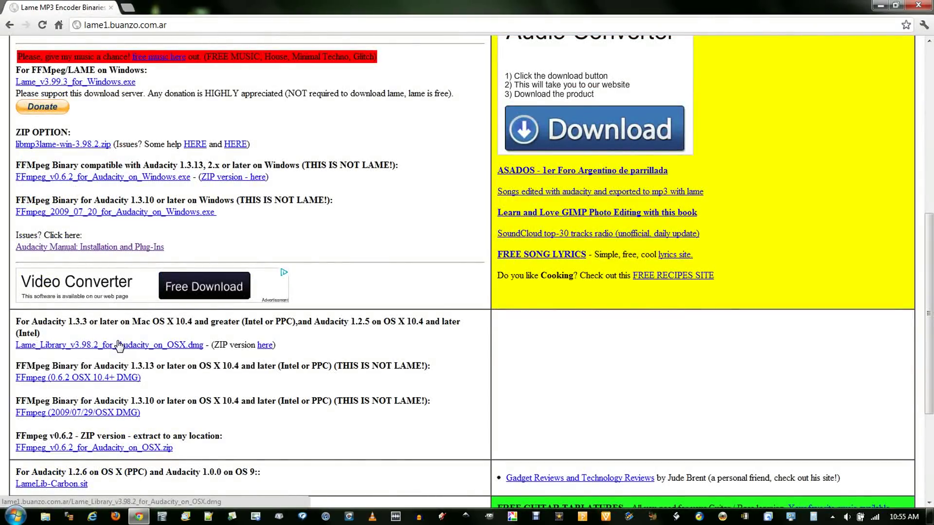
pyautogui.scroll(-2, 119, 344)
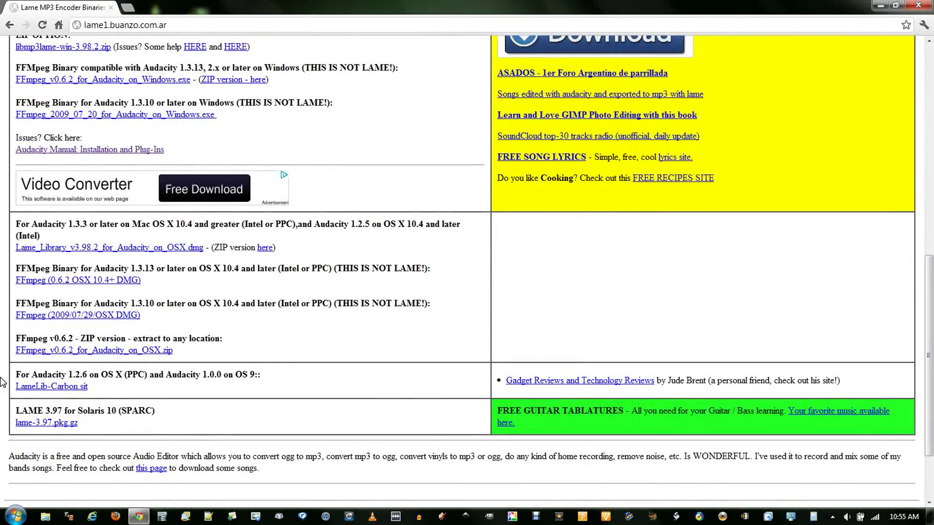
pyautogui.scroll(6, 2, 383)
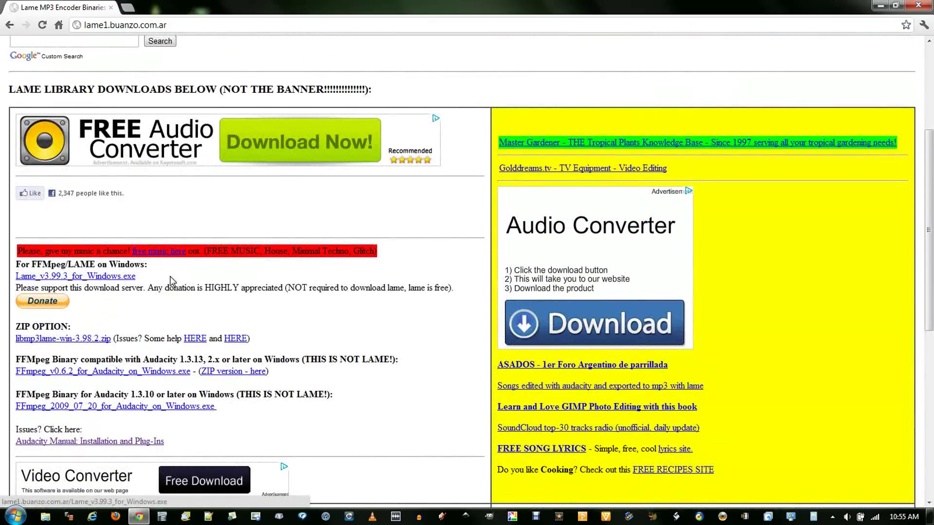
pyautogui.click(128, 276)
pyautogui.click(369, 270)
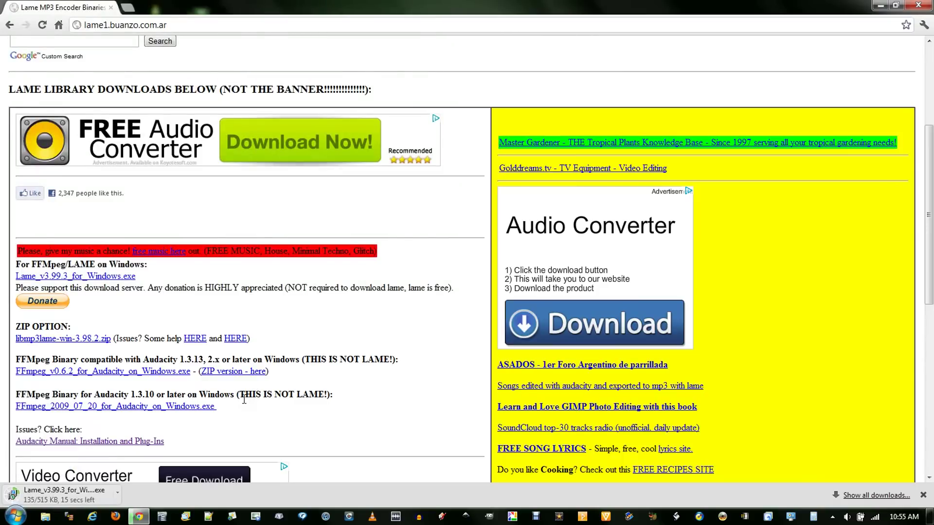
# Step: Install LAME v3.99.3 into the default C:\Program Files (x86)\Lame For Audacity folder, then return to Audacity
pyautogui.click(74, 497)
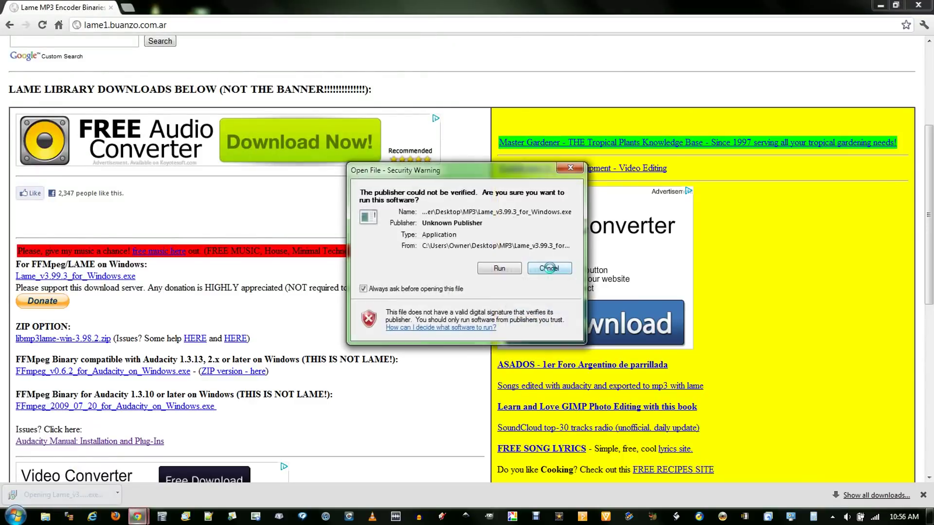
pyautogui.click(497, 269)
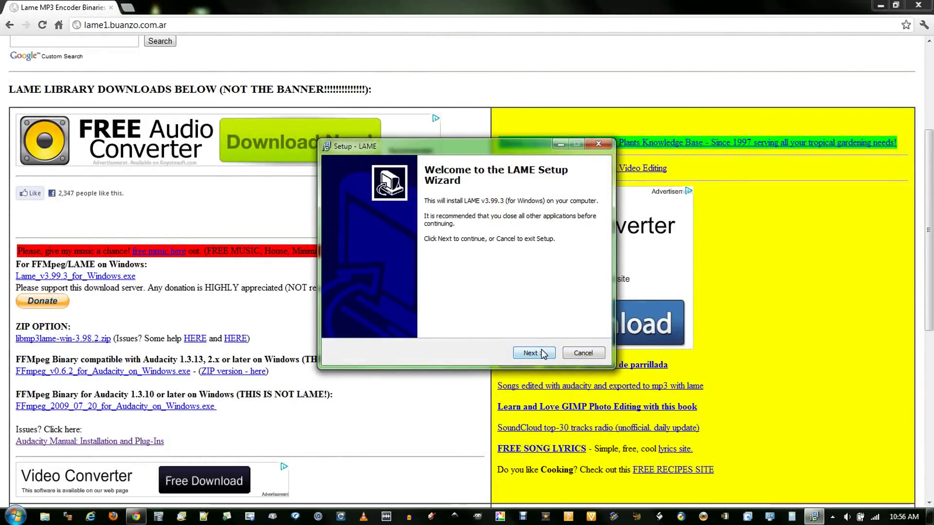
pyautogui.click(533, 353)
pyautogui.click(537, 355)
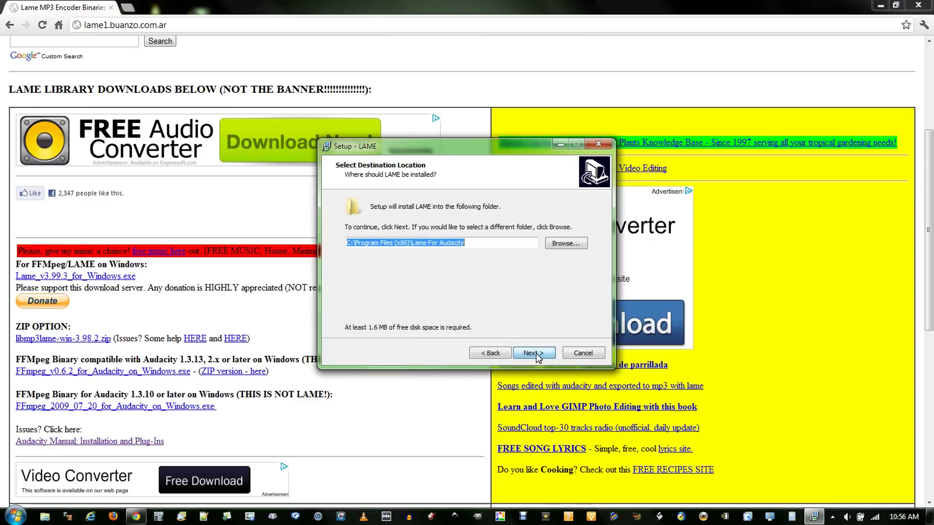
pyautogui.click(496, 247)
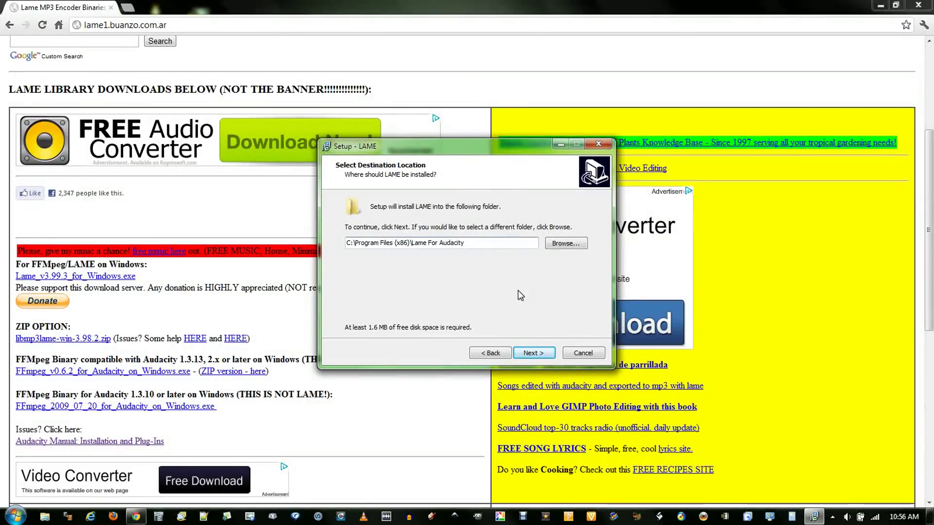
pyautogui.click(537, 354)
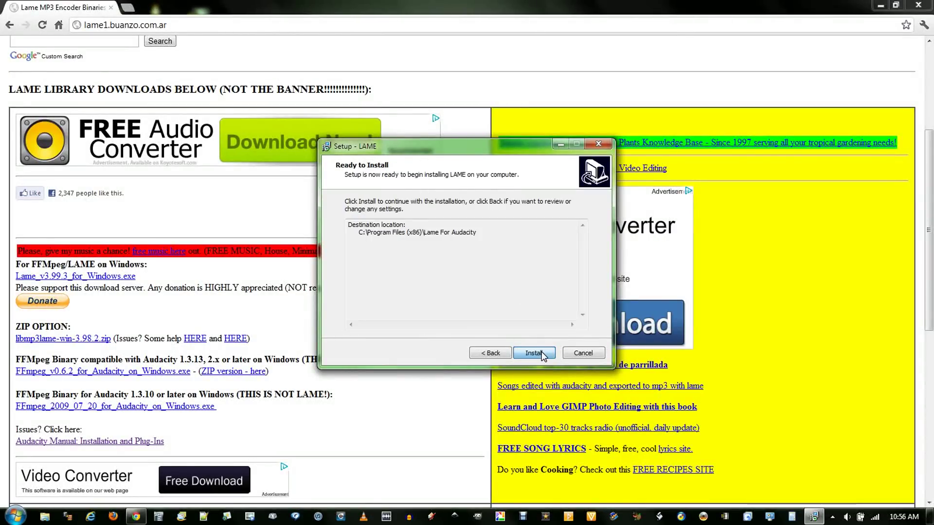
pyautogui.click(543, 354)
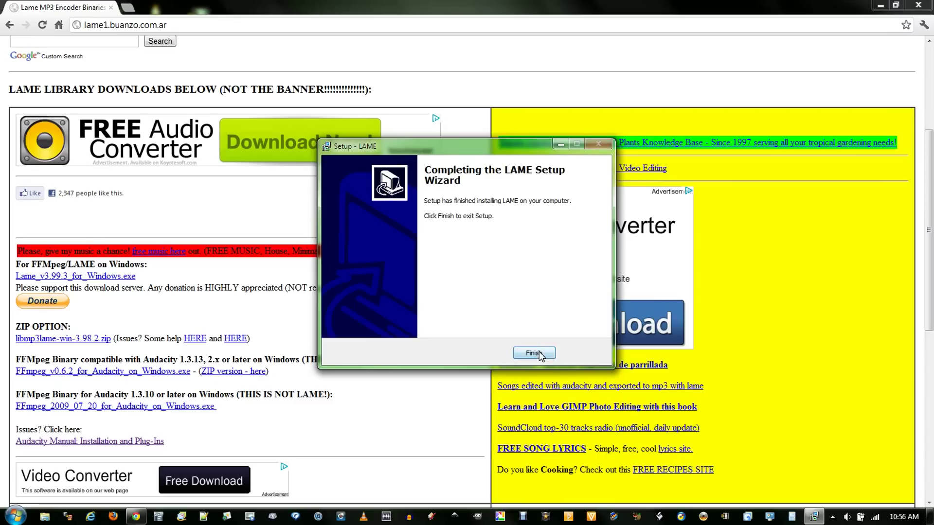
pyautogui.click(534, 353)
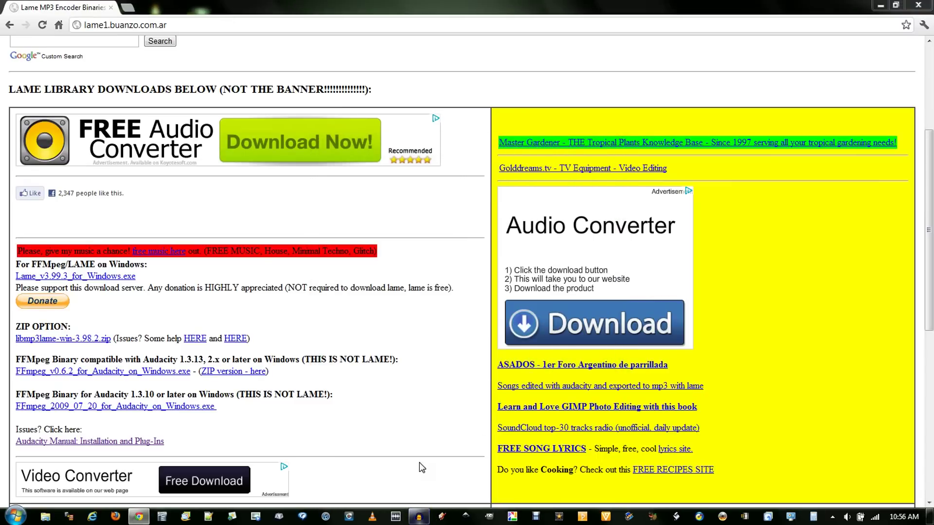
pyautogui.click(420, 518)
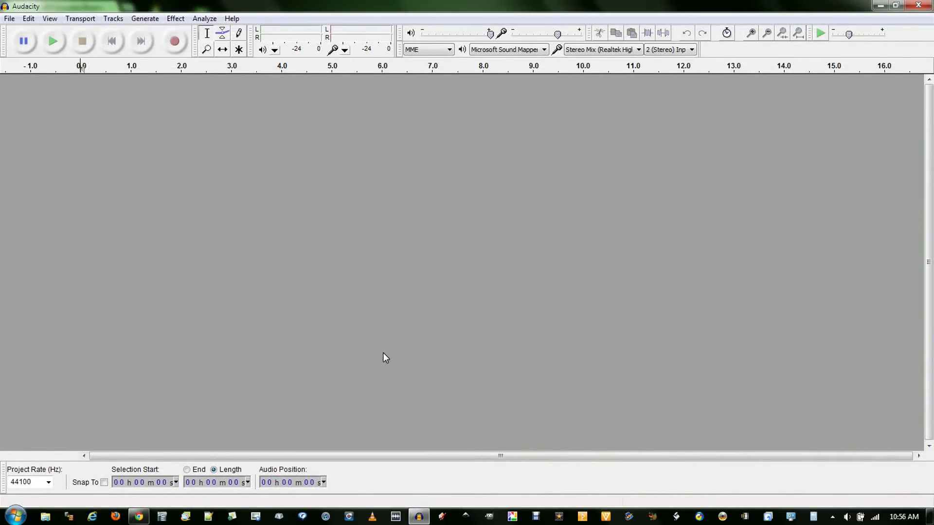
# Step: Open Preferences at the Libraries page, which reports MP3 library LAME 3.99.3
pyautogui.click(30, 19)
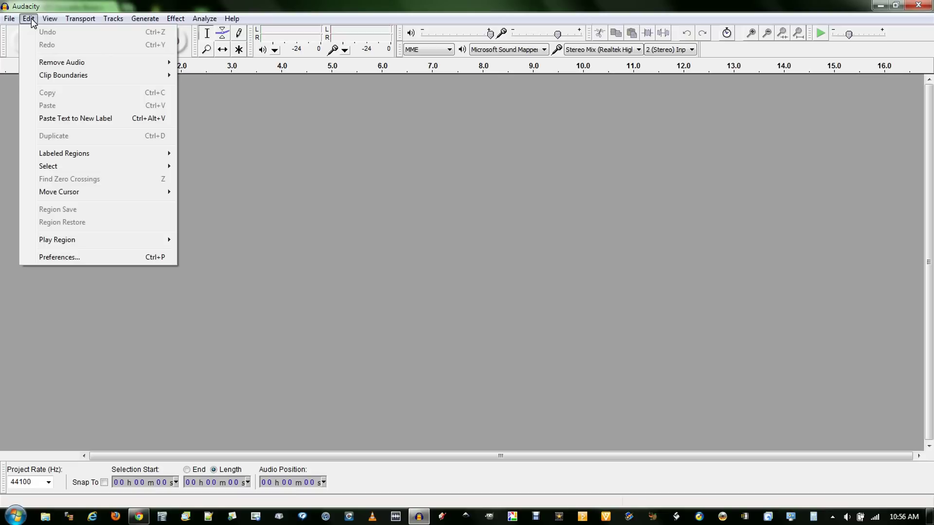
pyautogui.click(45, 257)
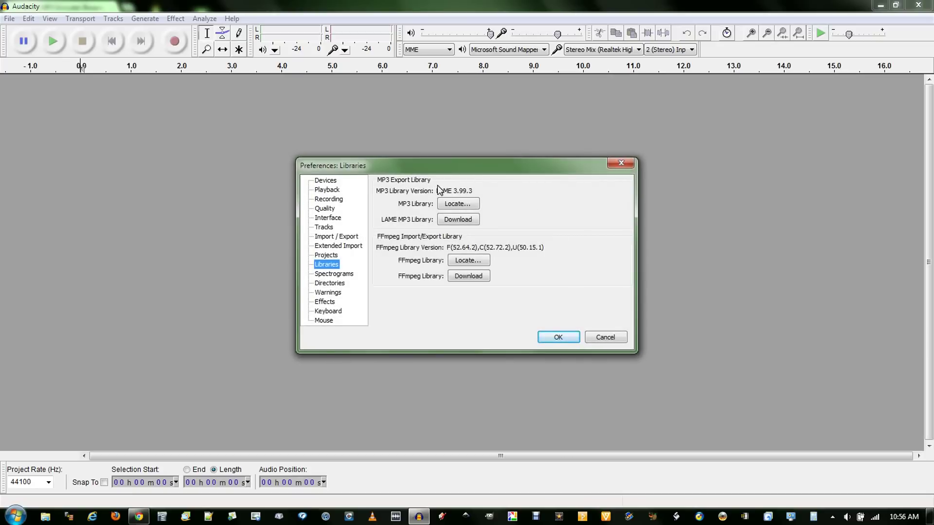
# Step: Set the MP3 library to lame_enc.dll in Program Files (x86)\Lame For Audacity and confirm
pyautogui.click(471, 207)
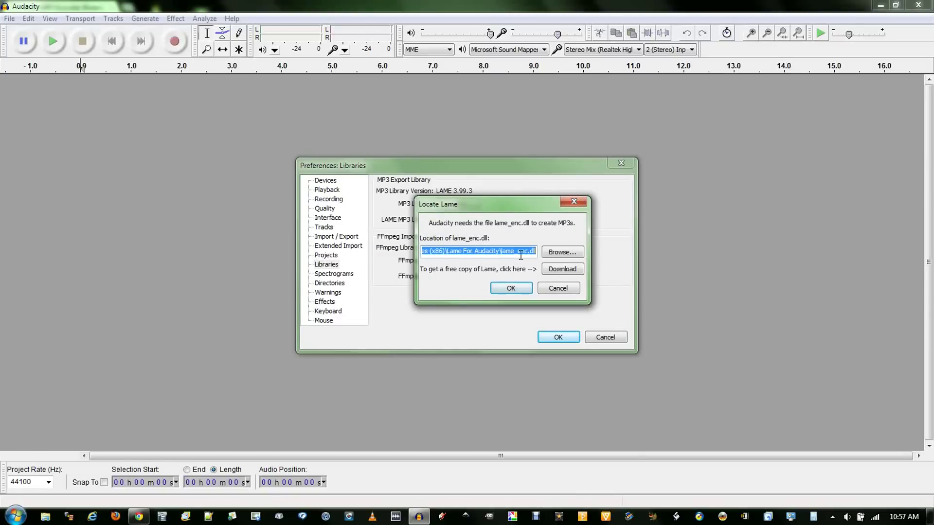
pyautogui.click(525, 291)
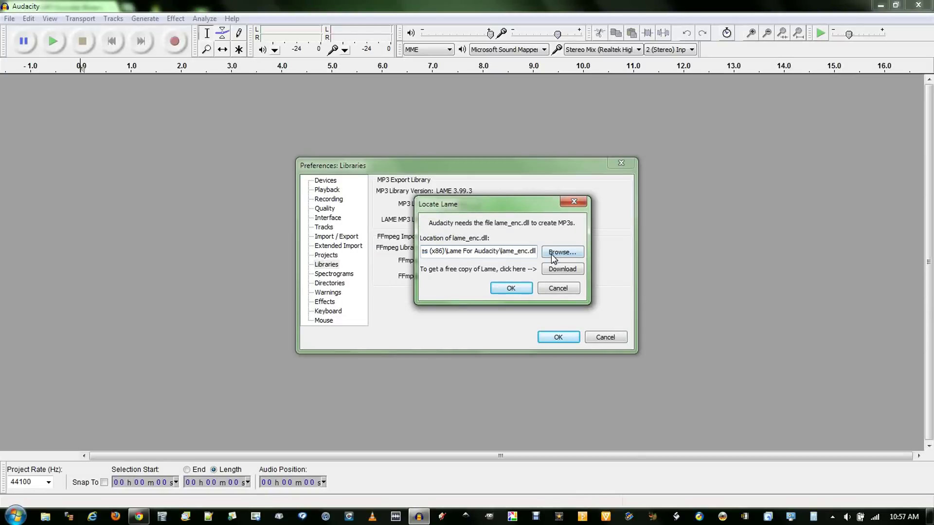
pyautogui.click(552, 253)
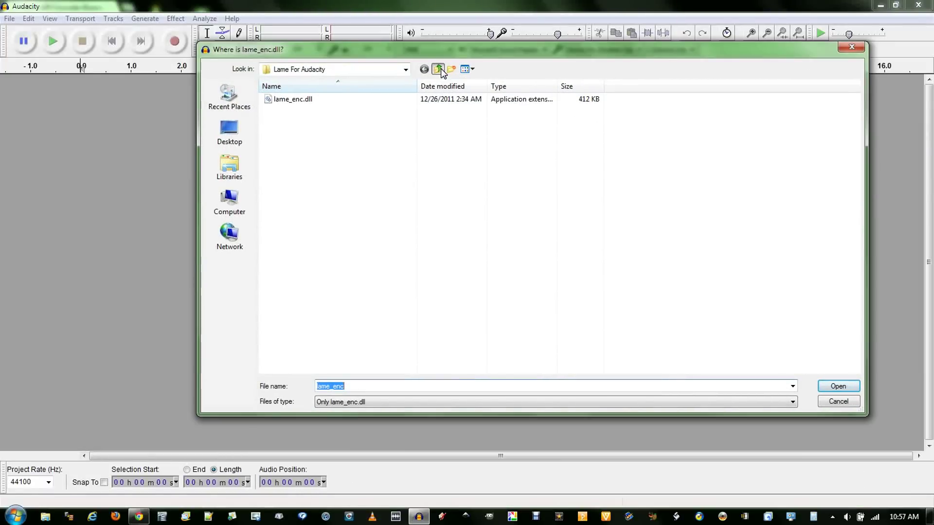
pyautogui.click(437, 69)
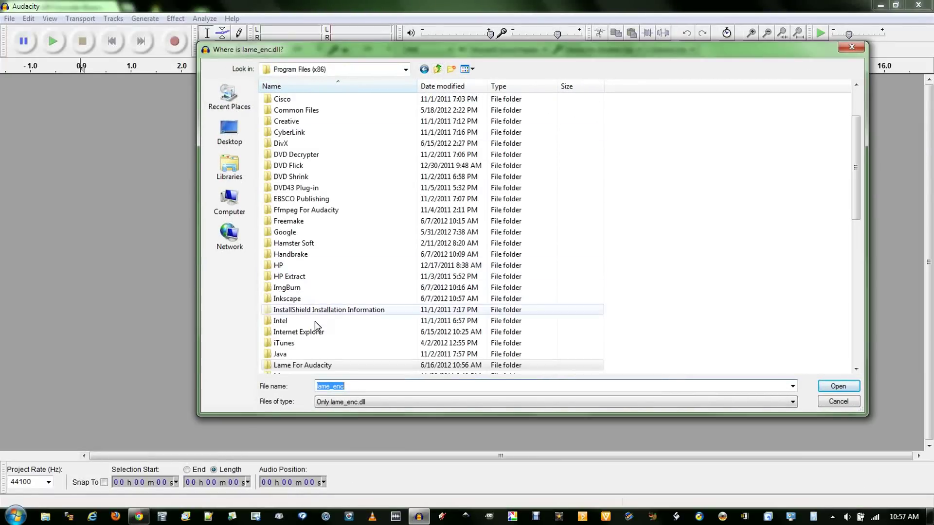
pyautogui.click(312, 343)
pyautogui.scroll(-3, 338, 276)
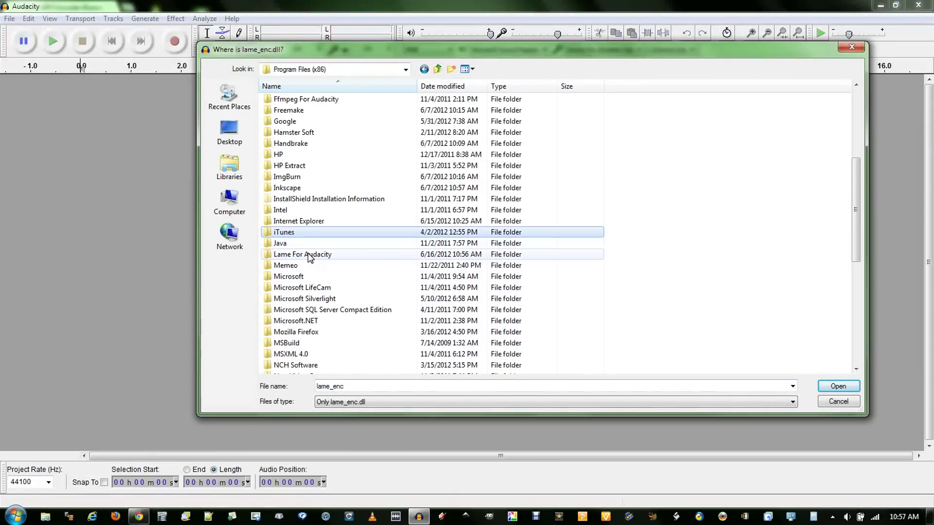
pyautogui.doubleClick(308, 254)
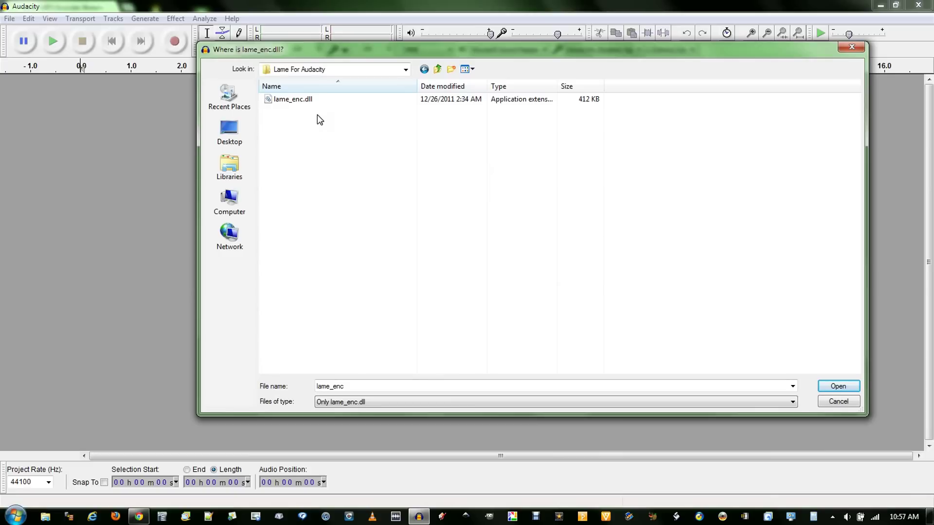
pyautogui.click(303, 100)
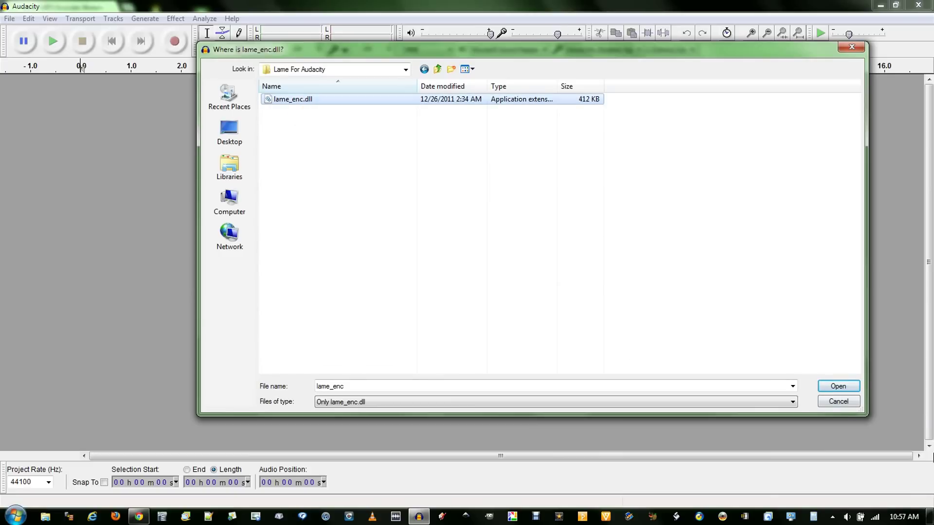
pyautogui.click(839, 390)
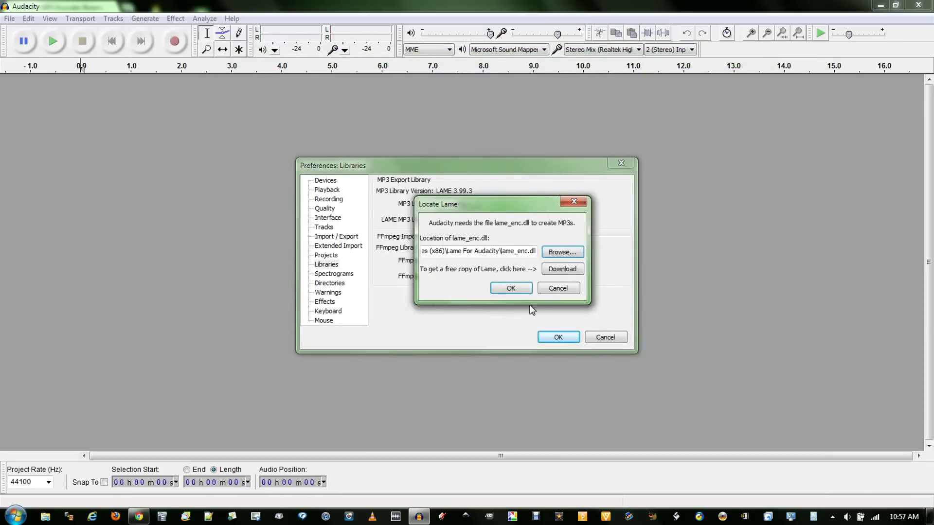
pyautogui.click(518, 293)
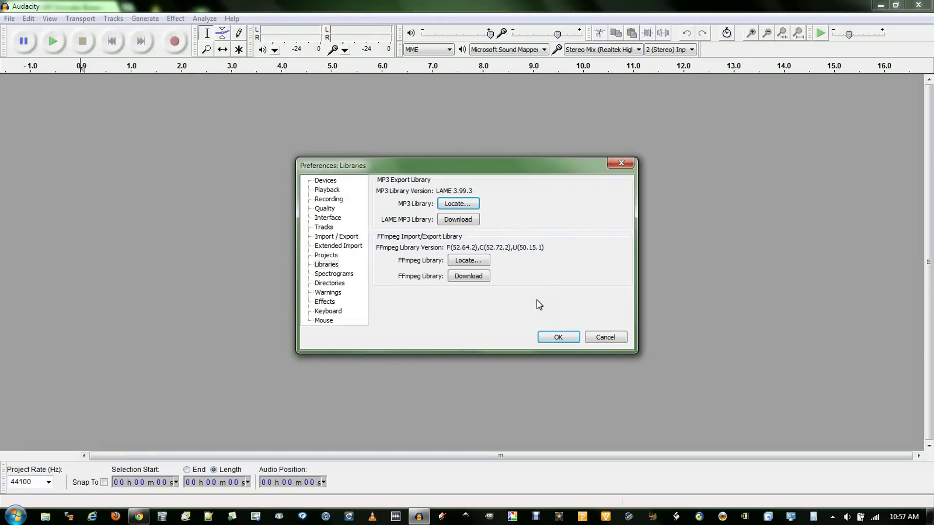
# Step: Close Preferences and generate a DTMF tone track
pyautogui.click(567, 337)
pyautogui.click(158, 20)
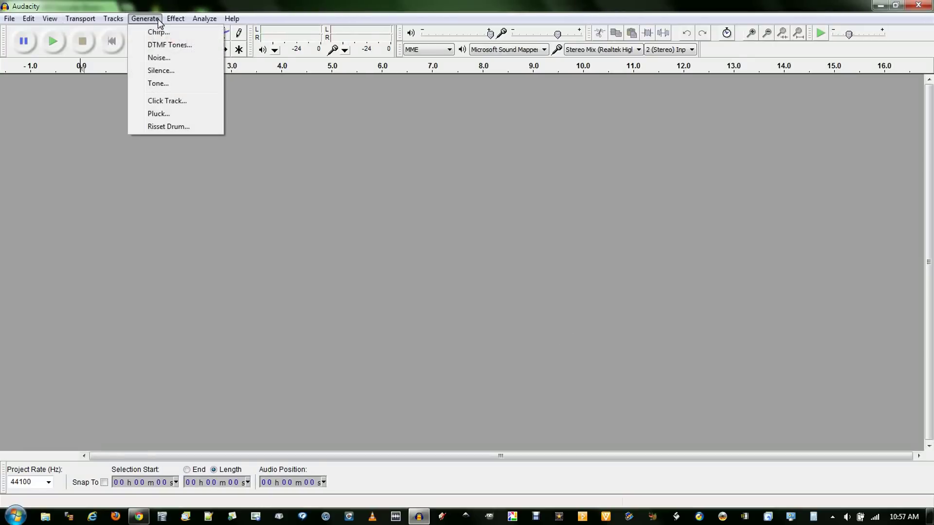
pyautogui.click(174, 46)
pyautogui.click(464, 323)
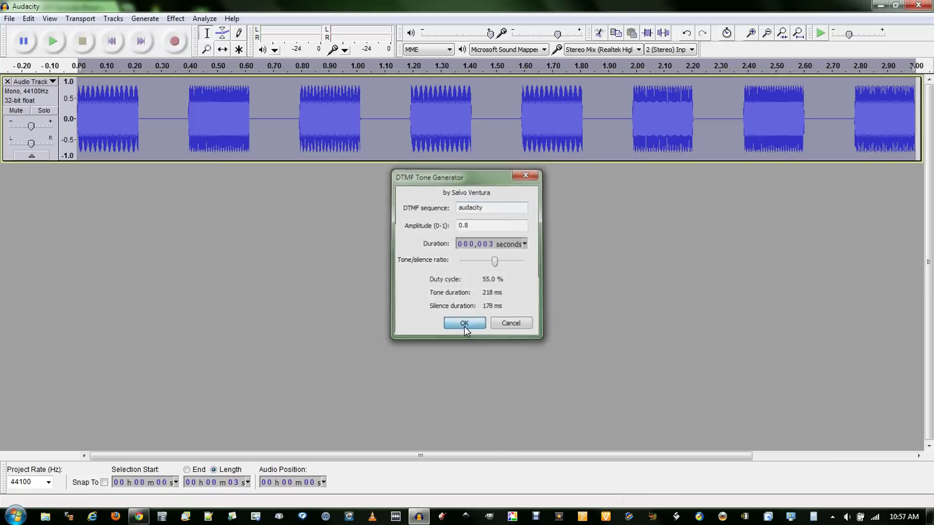
# Step: Start exporting as 'sample' and bring up the MP3 options (Constant, 192 kbps, Stereo)
pyautogui.click(10, 18)
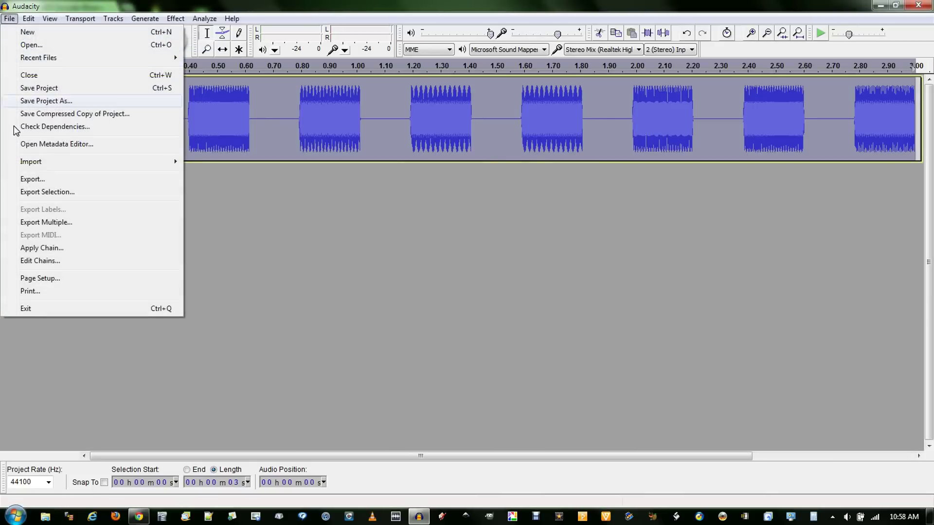
pyautogui.click(29, 178)
pyautogui.write('samp')
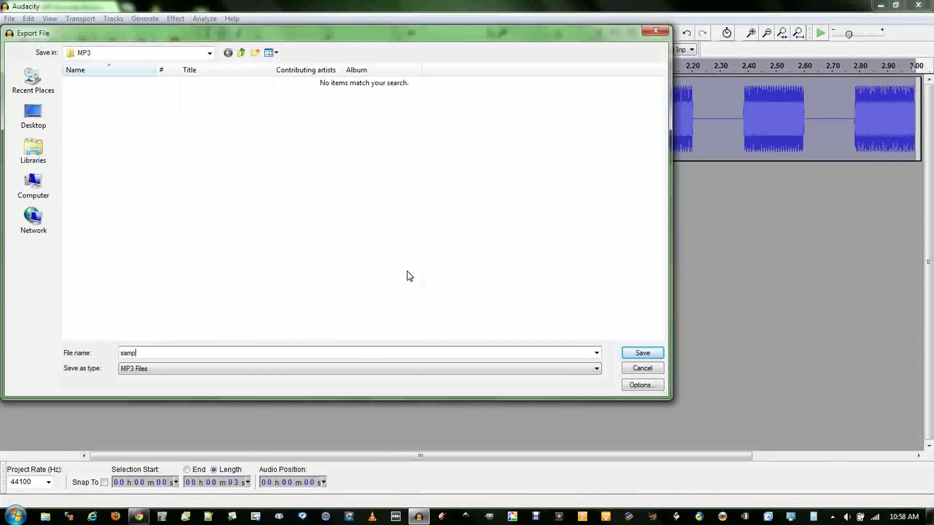
pyautogui.write('le')
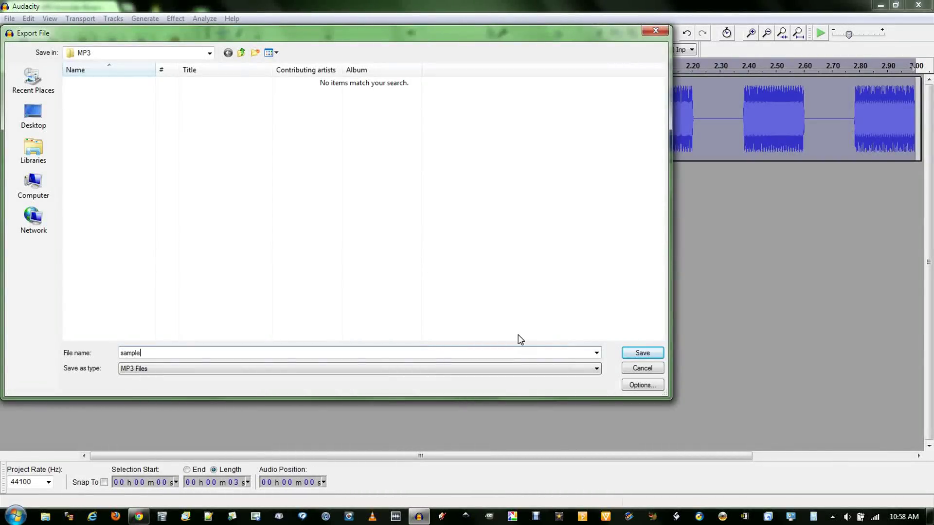
pyautogui.click(642, 385)
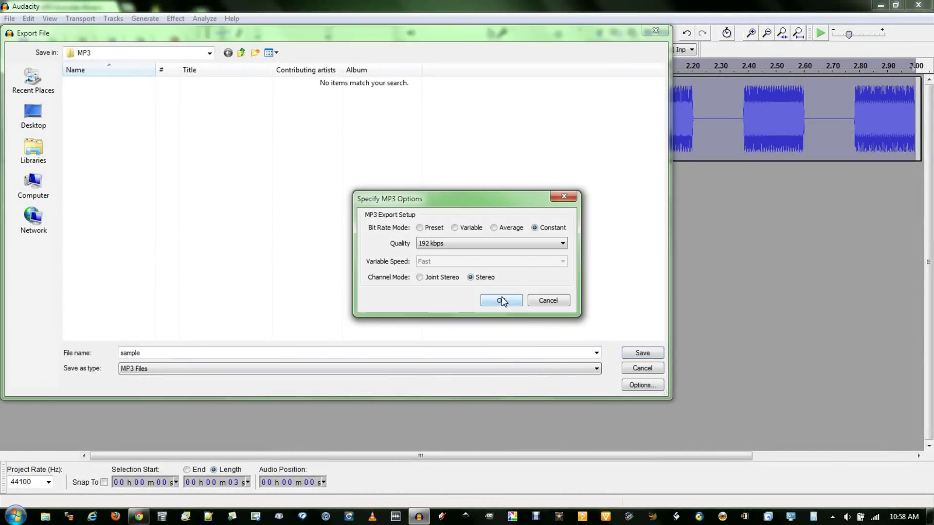
# Step: Keep 192 kbps constant bitrate and save sample.mp3, accepting empty metadata
pyautogui.click(502, 244)
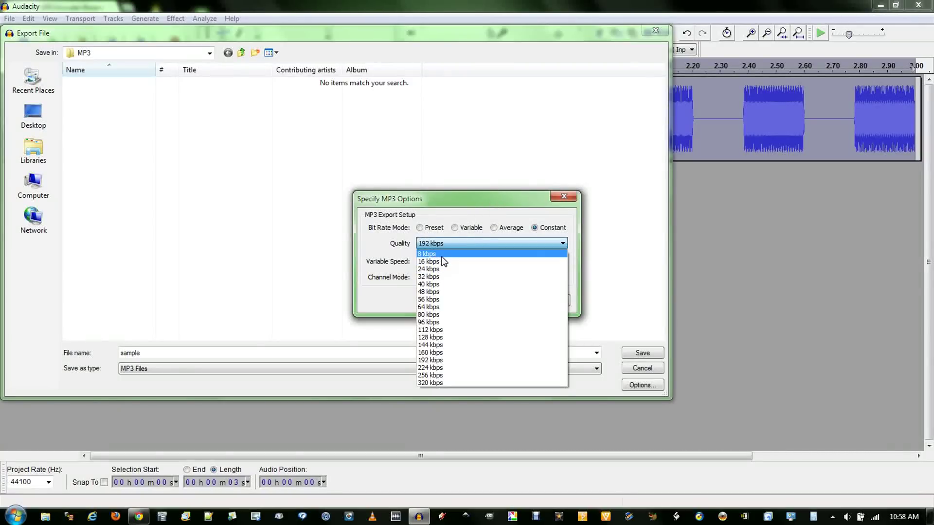
pyautogui.click(478, 234)
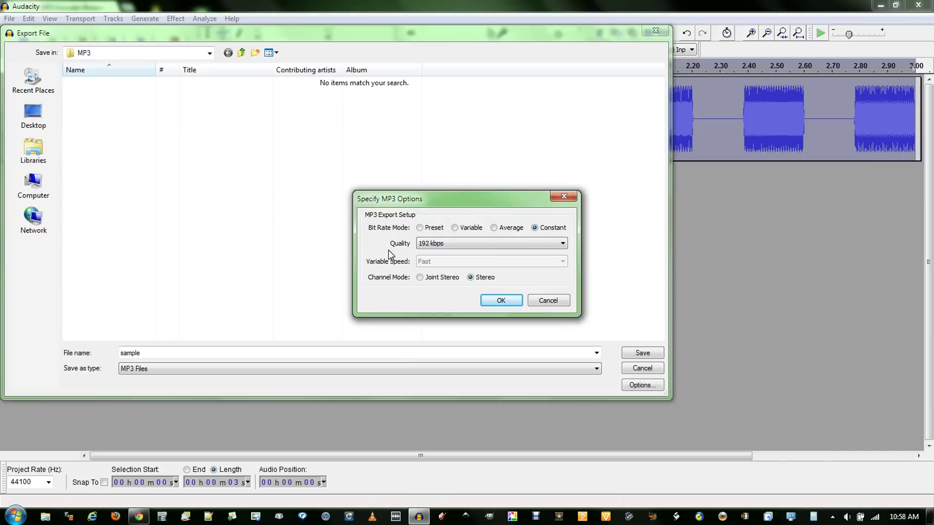
pyautogui.click(497, 299)
pyautogui.click(642, 353)
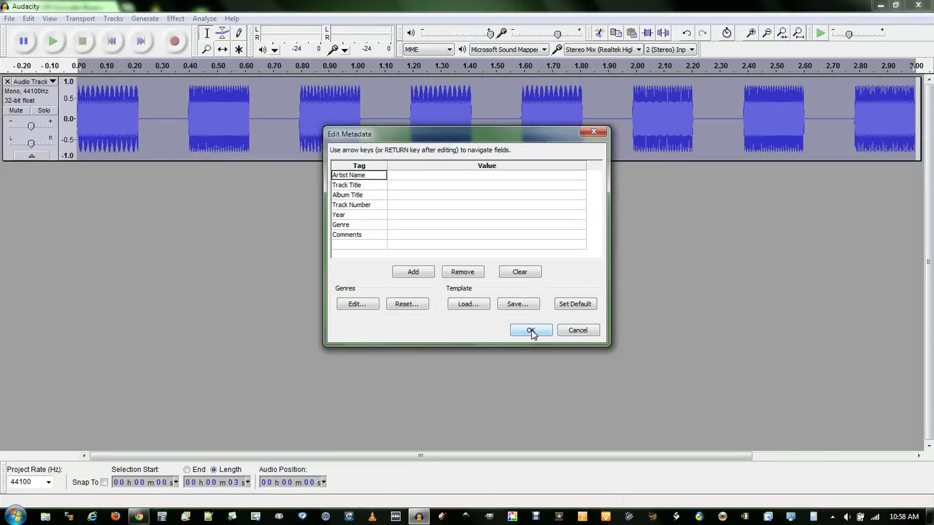
pyautogui.click(531, 330)
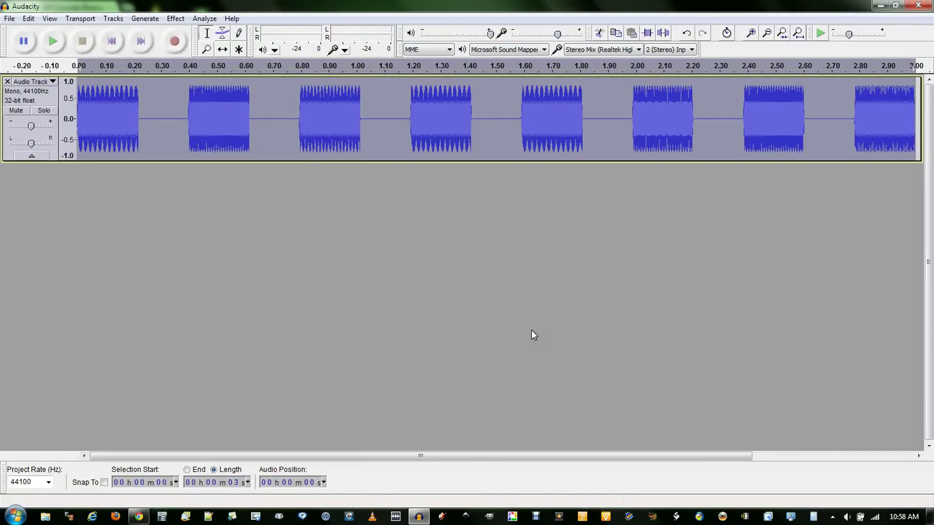
# Step: Play the exported sample.mp3 from the MP3 folder in VLC
pyautogui.click(44, 517)
pyautogui.click(690, 107)
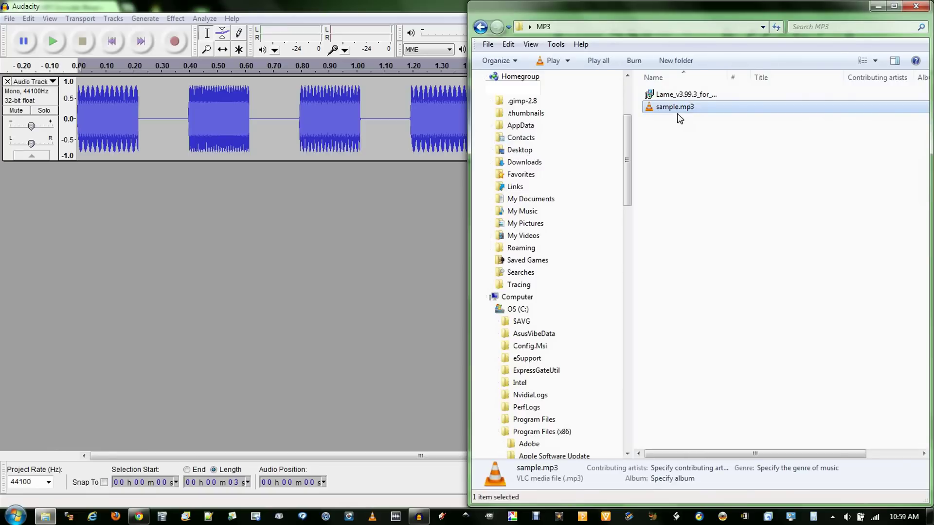
pyautogui.doubleClick(676, 108)
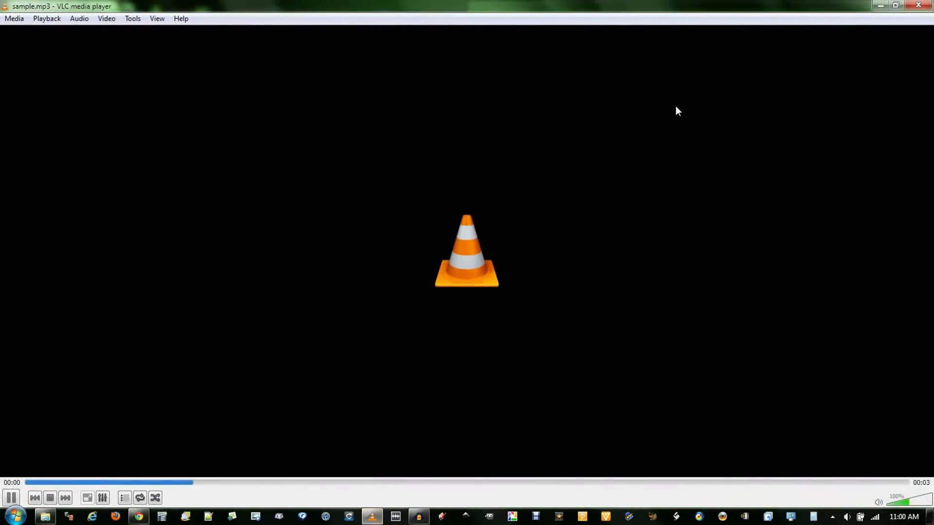